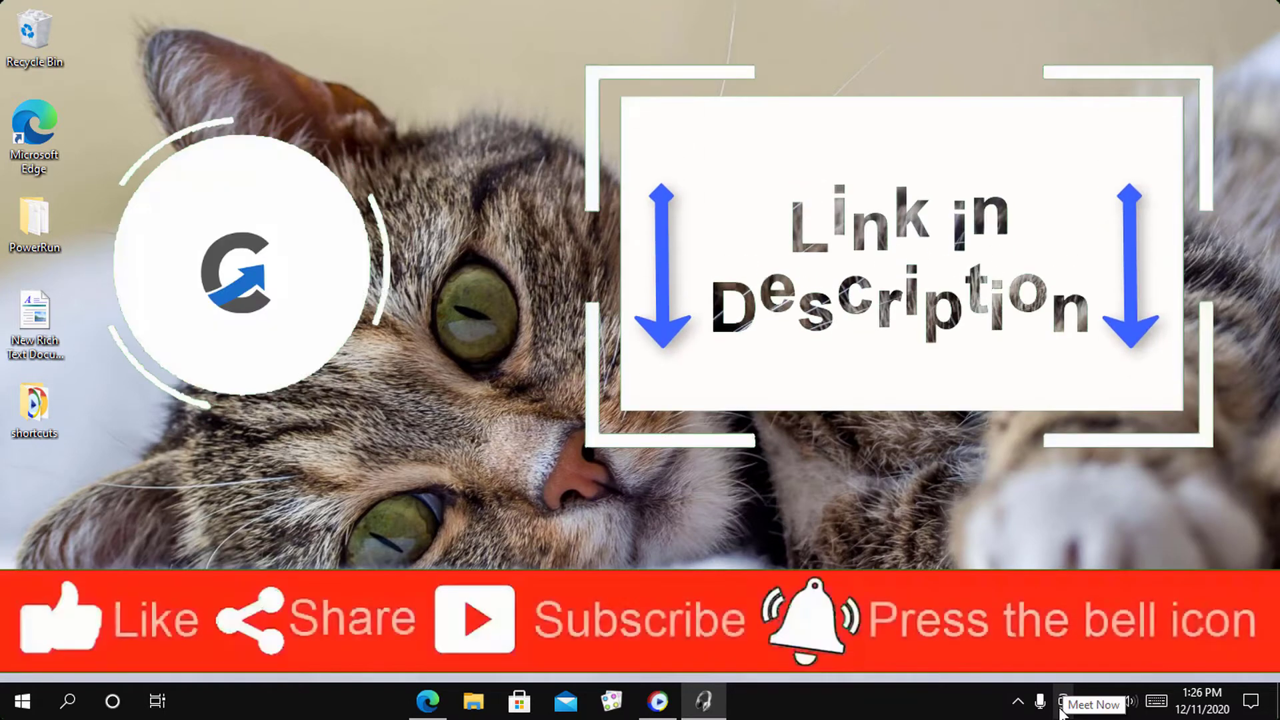
# Step: Open the Meet Now flyout from the system tray to see its video-call options
pyautogui.click(1065, 704)
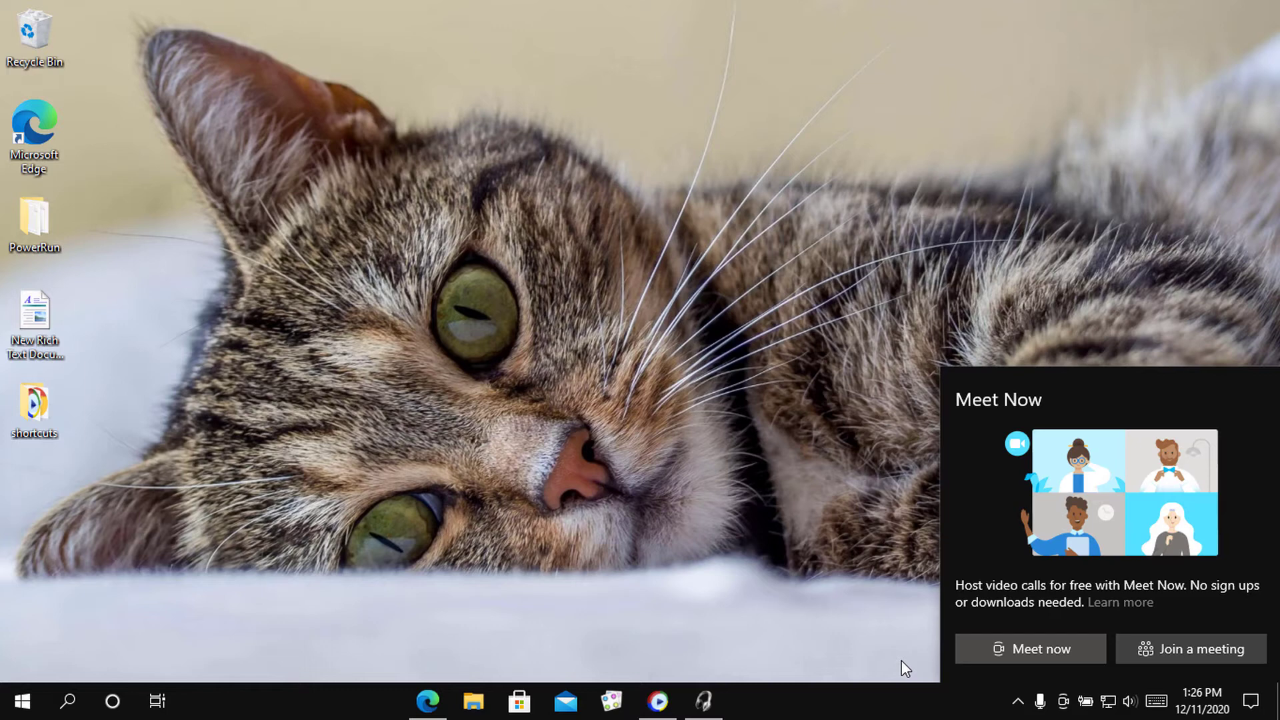
# Step: Dismiss the Meet Now flyout, then hide the Meet Now tray icon from its right-click menu
pyautogui.click(902, 660)
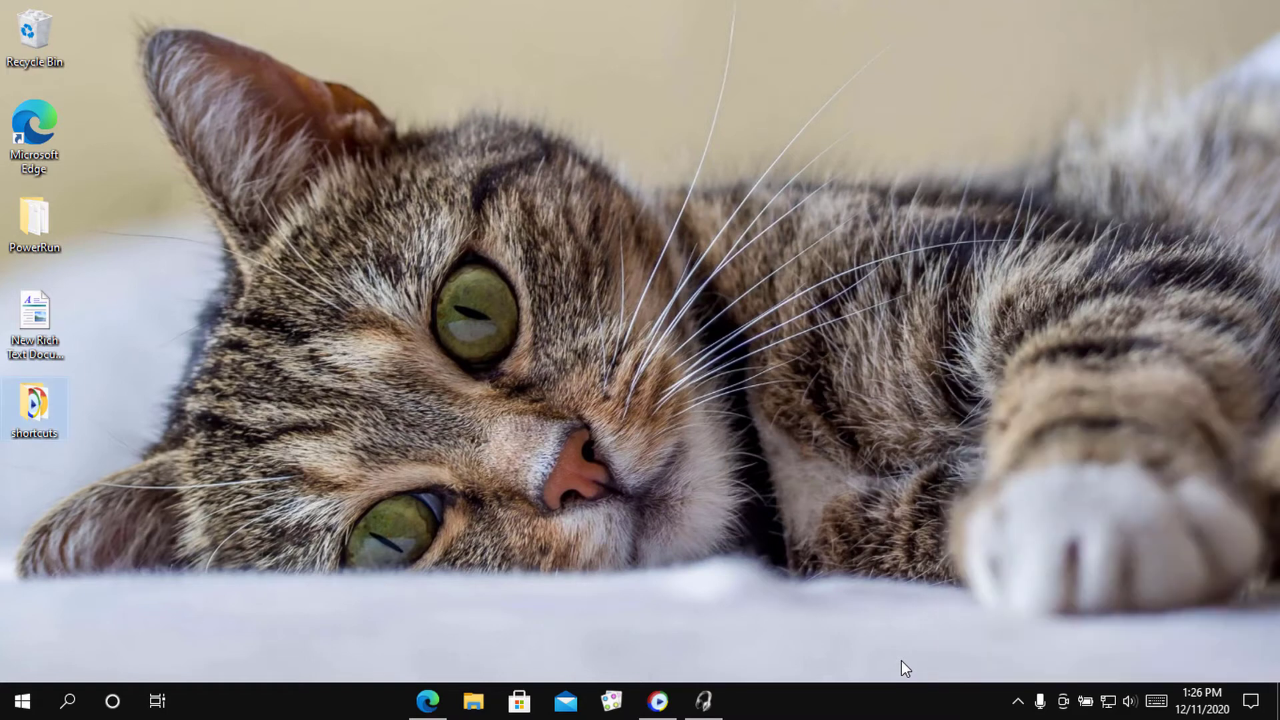
pyautogui.rightClick(1059, 707)
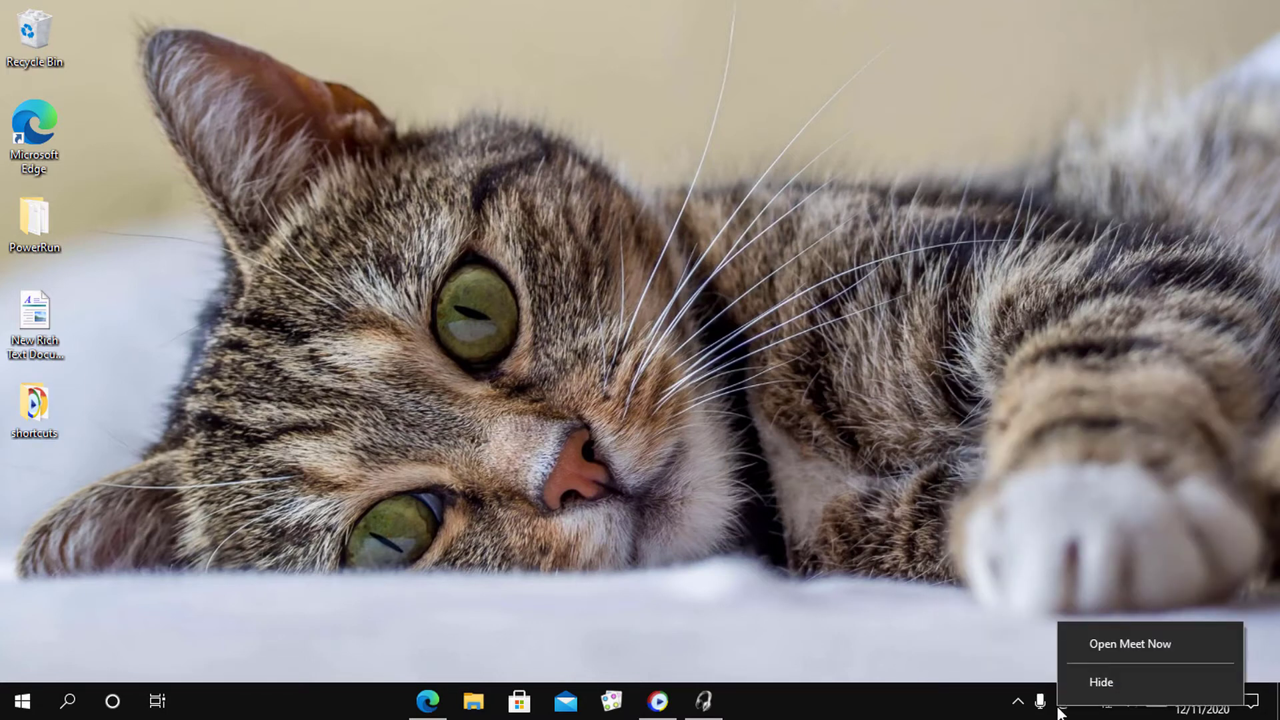
pyautogui.click(1095, 688)
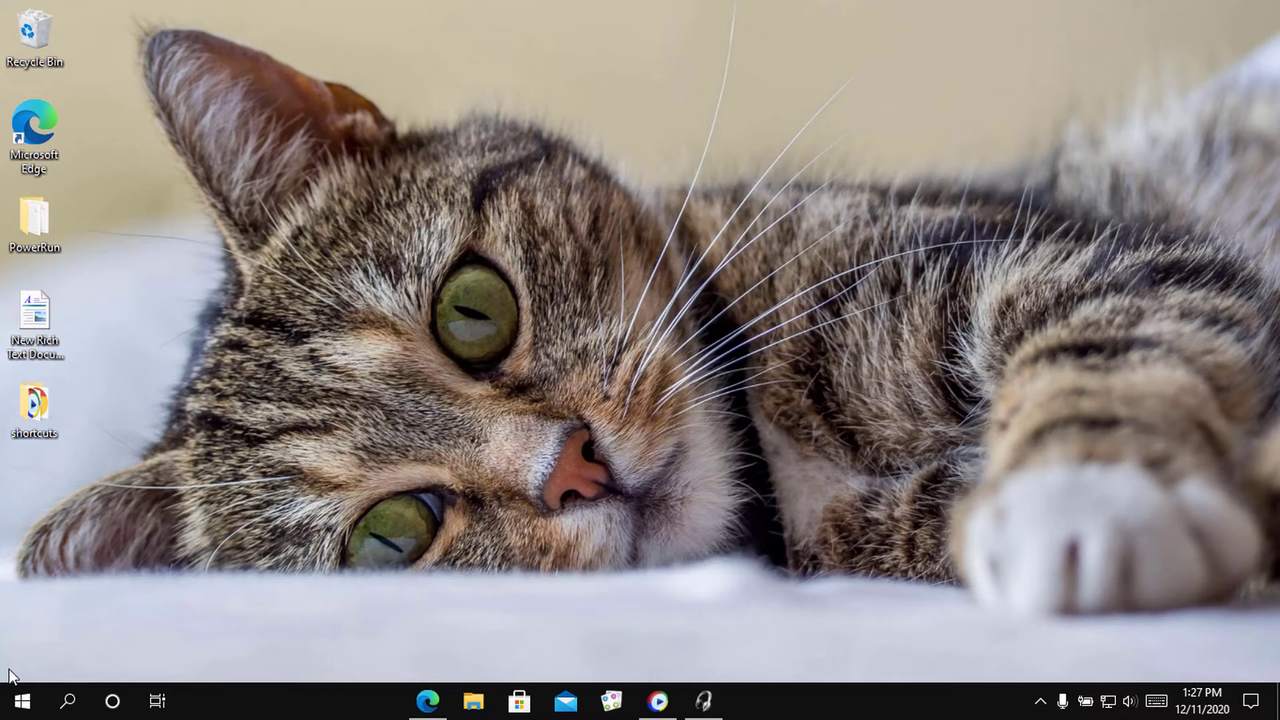
# Step: Go to Settings > Personalization > Taskbar and scroll down to the Notification area section
pyautogui.click(20, 708)
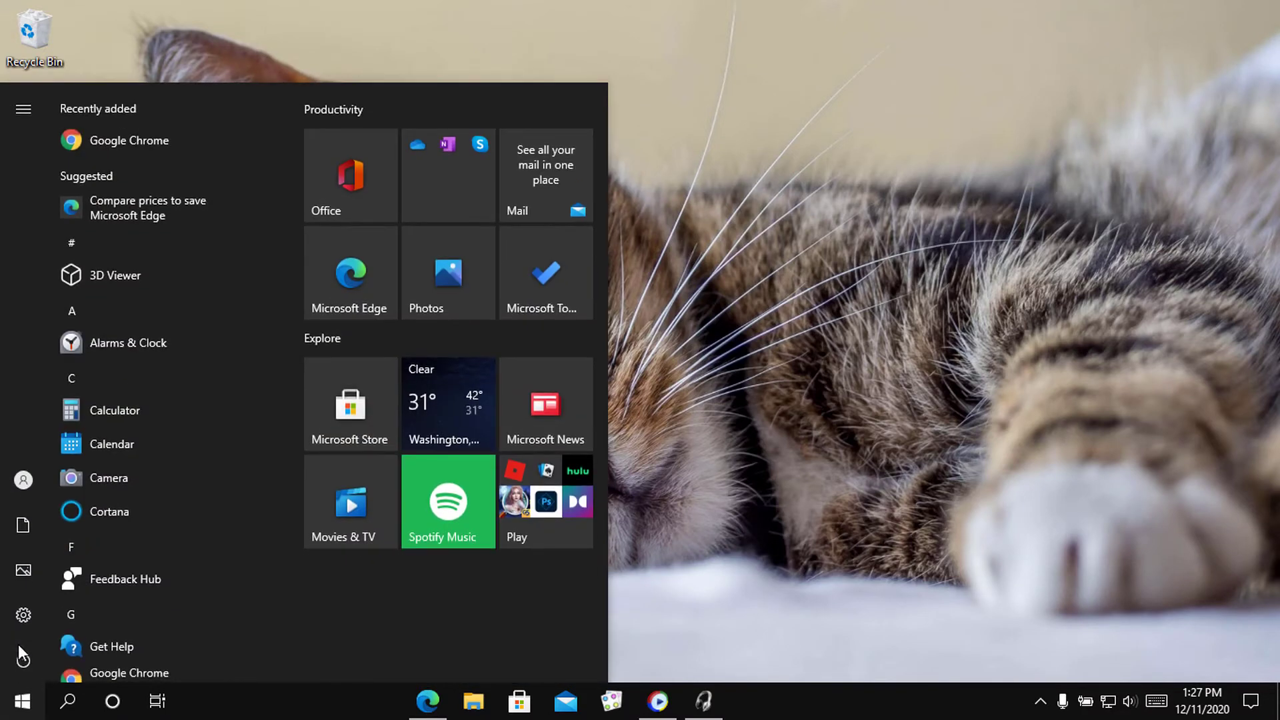
pyautogui.click(18, 618)
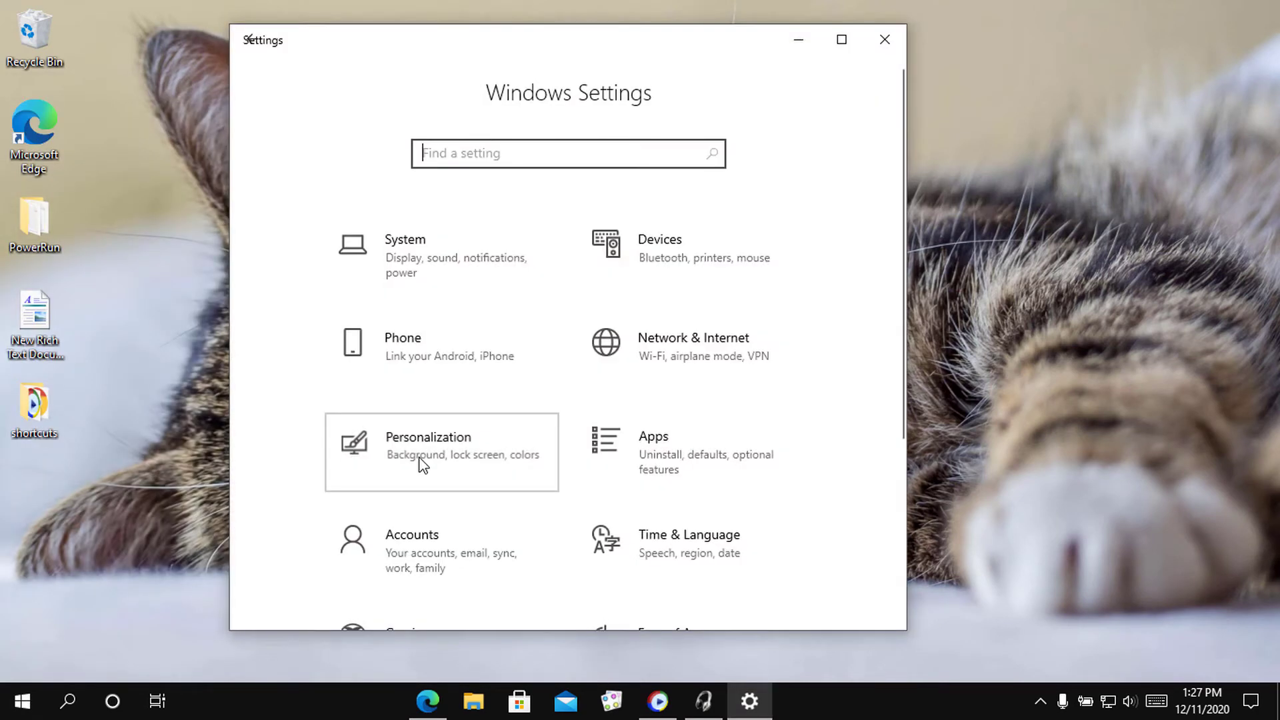
pyautogui.click(422, 462)
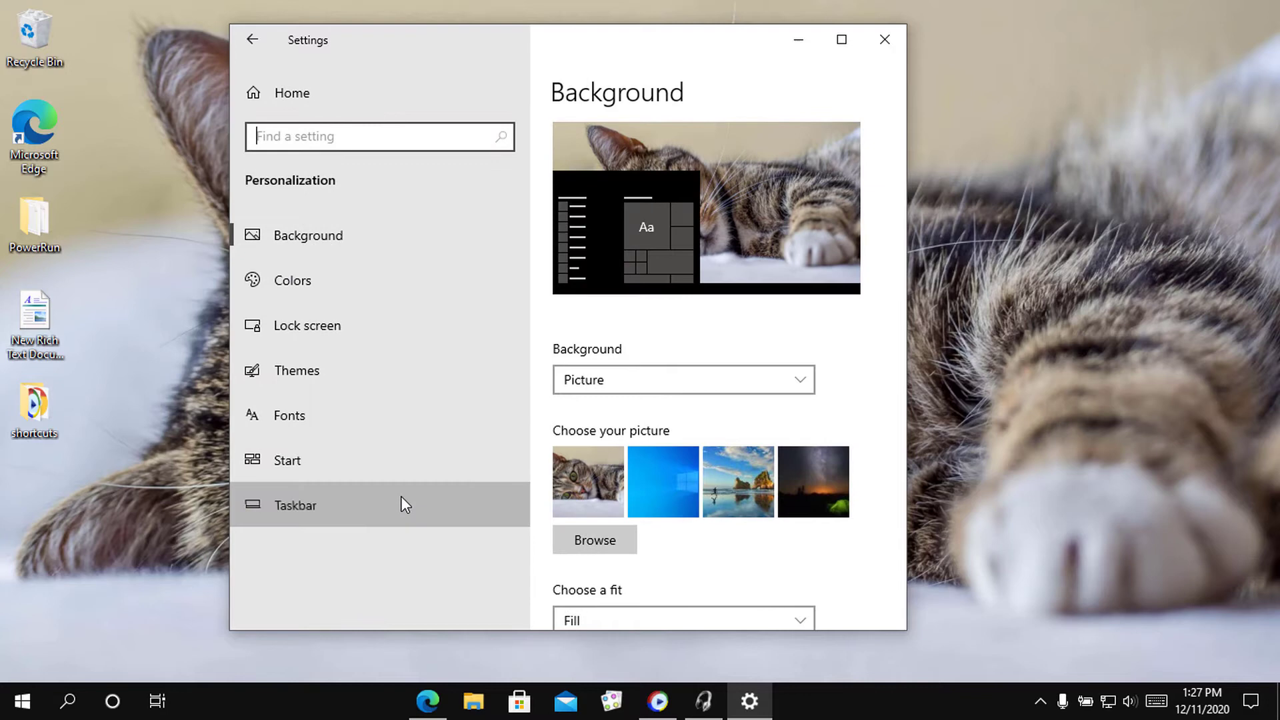
pyautogui.click(402, 500)
pyautogui.scroll(-5, 635, 479)
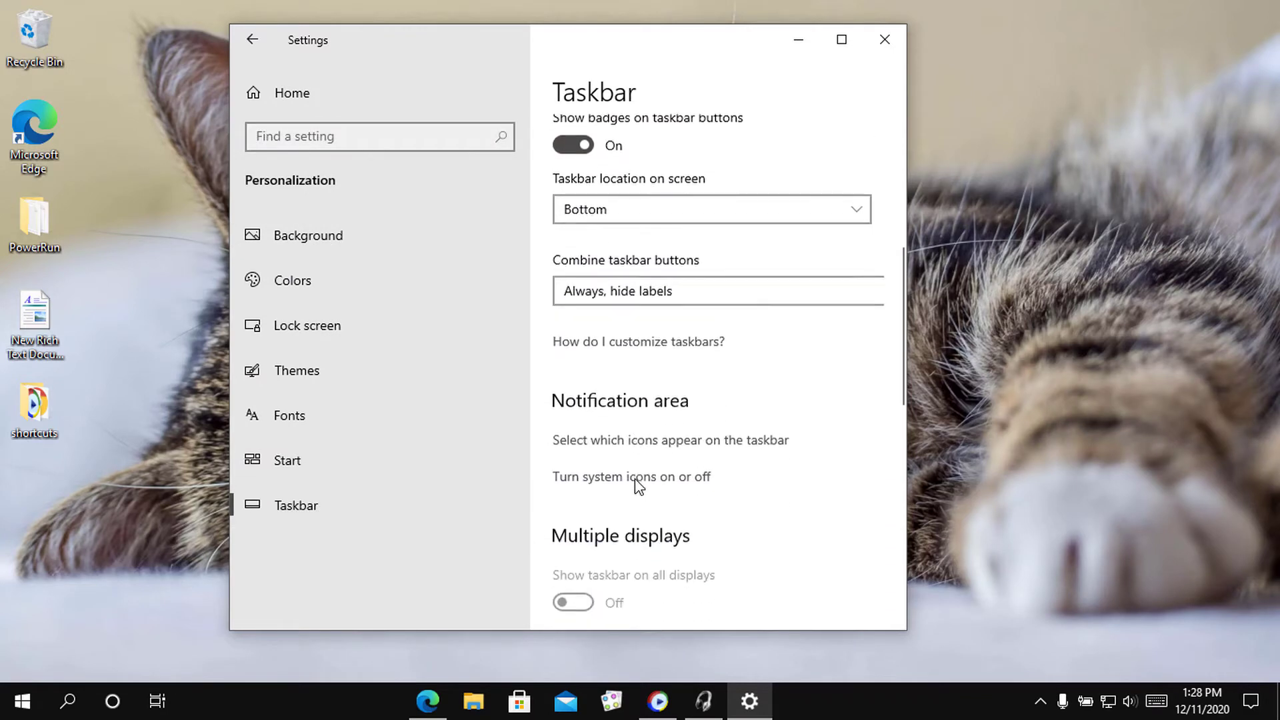
# Step: In 'Turn system icons on or off', switch Meet Now on, off, then back on
pyautogui.click(635, 477)
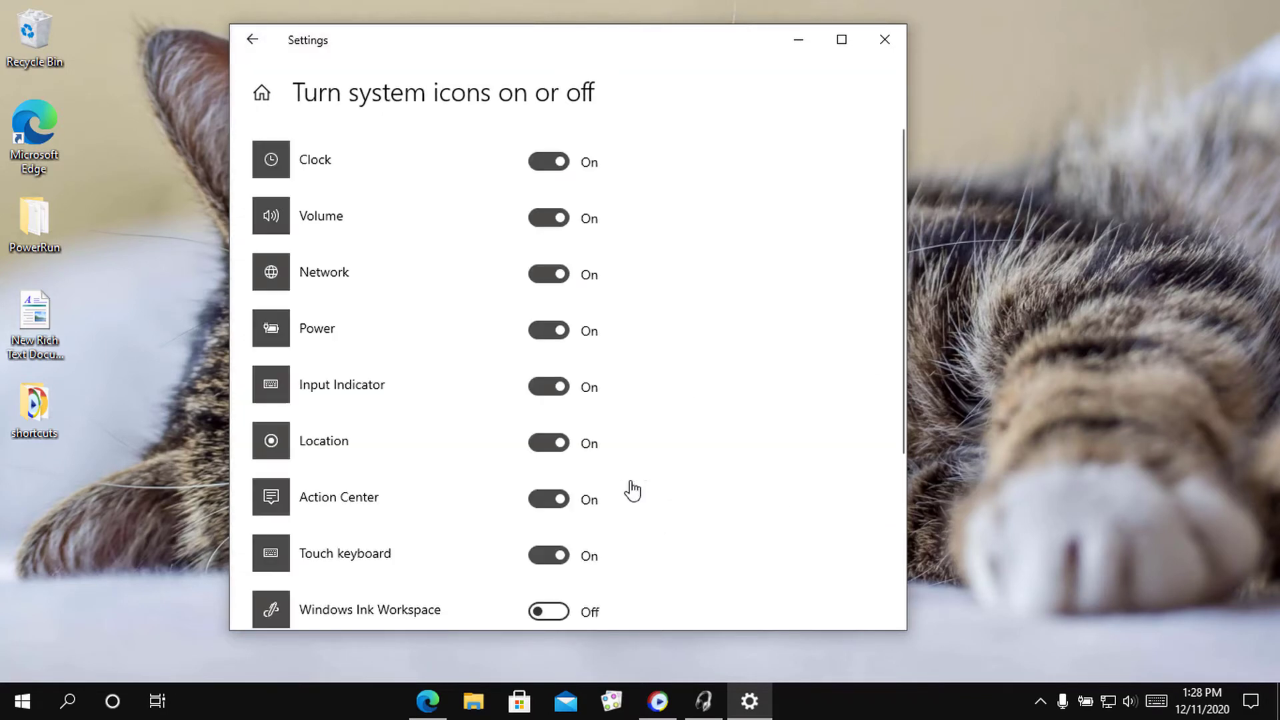
pyautogui.scroll(-4, 630, 490)
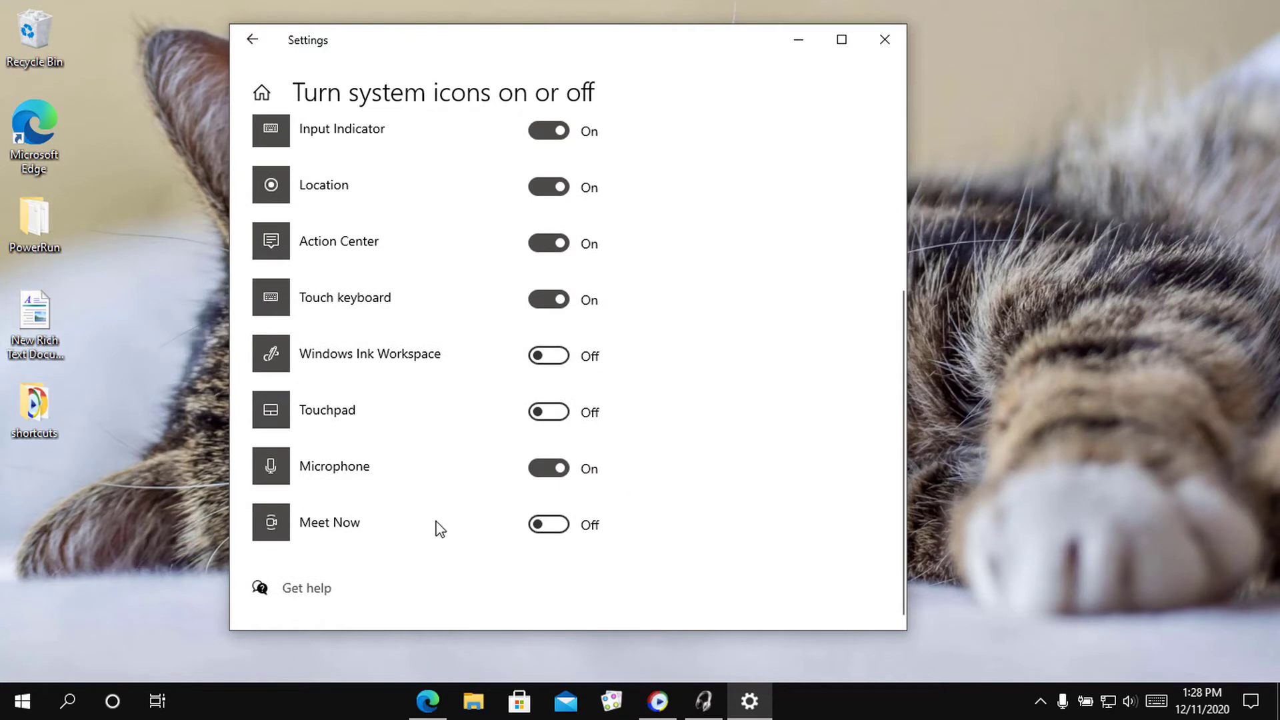
pyautogui.click(562, 535)
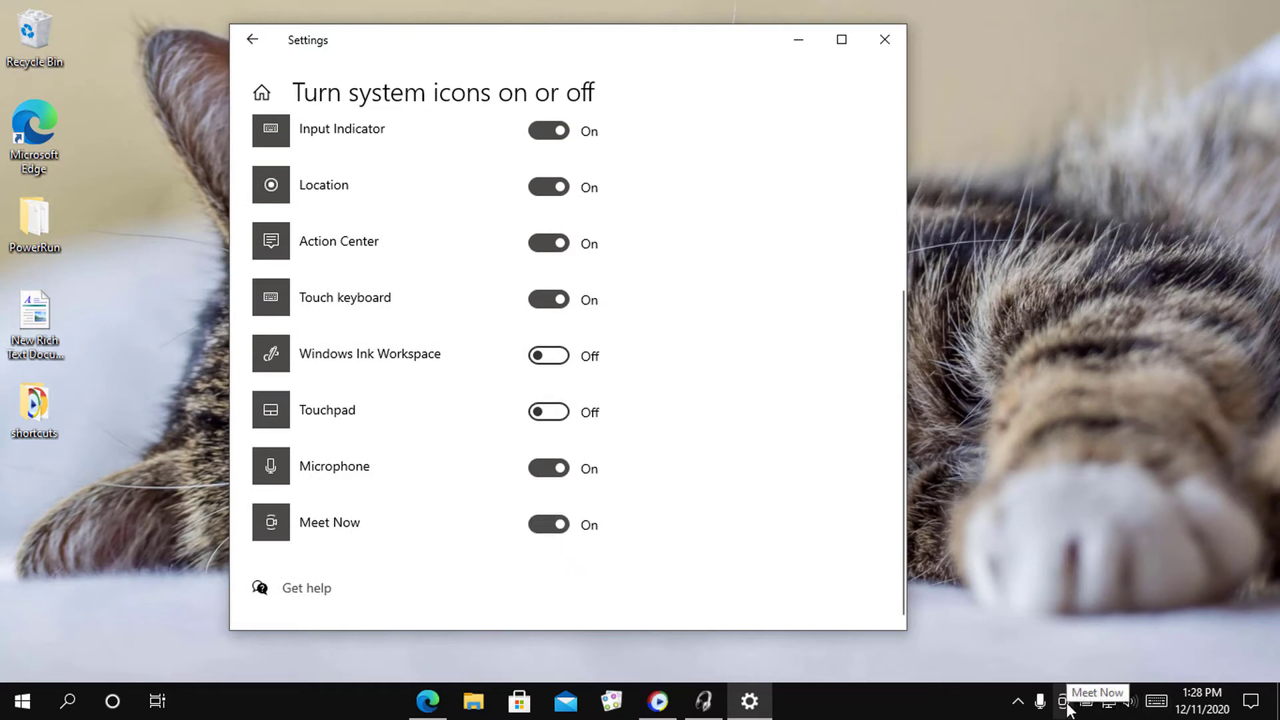
pyautogui.click(534, 526)
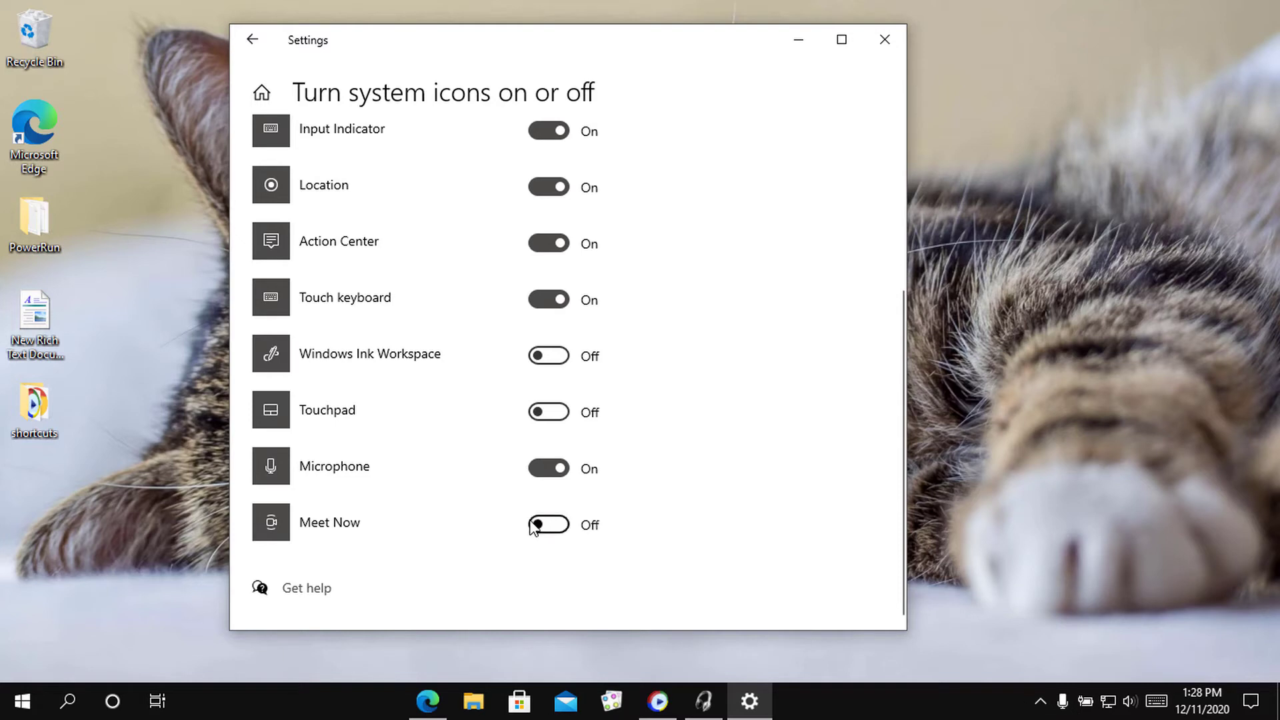
pyautogui.click(560, 533)
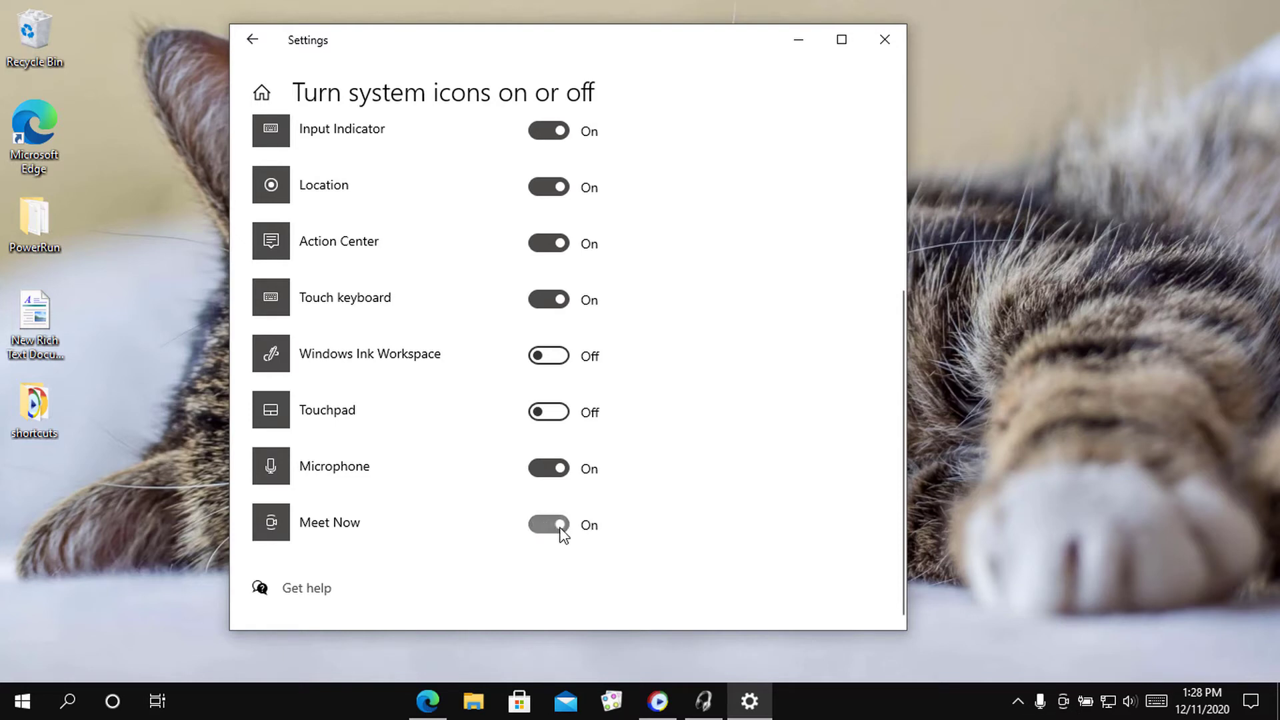
# Step: Close Settings and download the skype-meet-now.zip registry fix from the Meet Now article in Edge
pyautogui.click(888, 42)
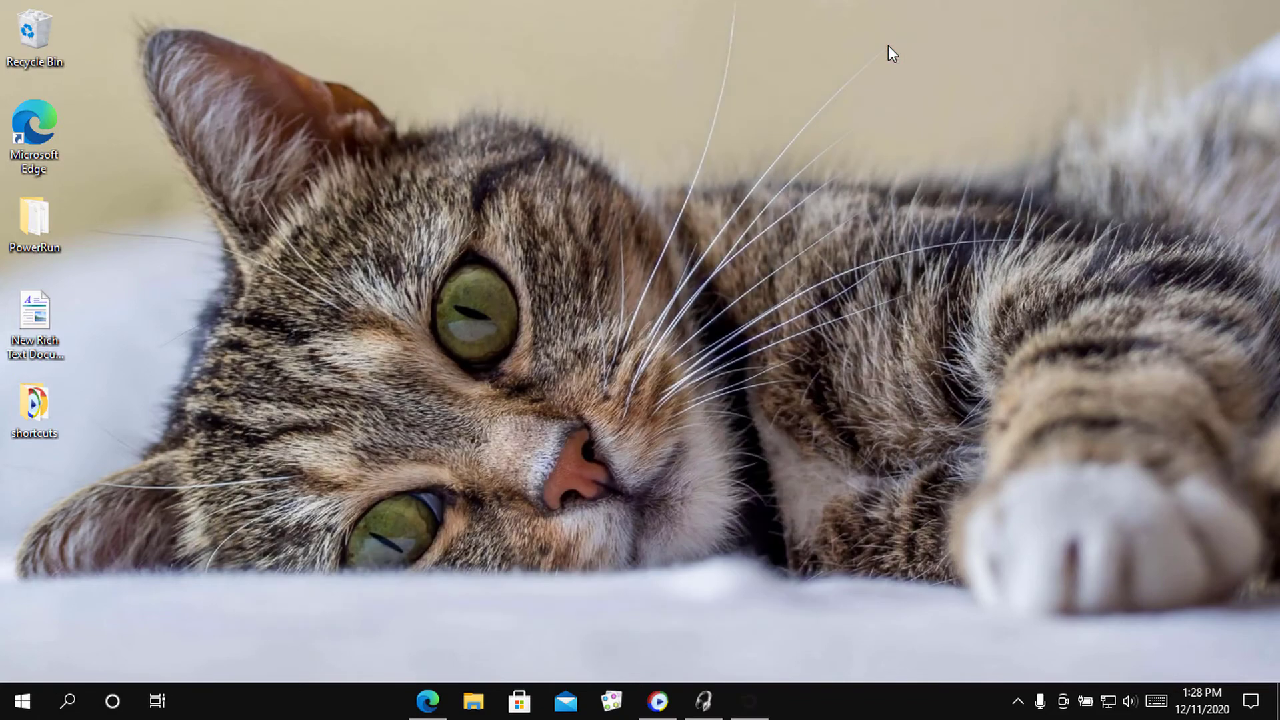
pyautogui.click(428, 701)
pyautogui.scroll(-15, 488, 471)
pyautogui.scroll(-20, 488, 471)
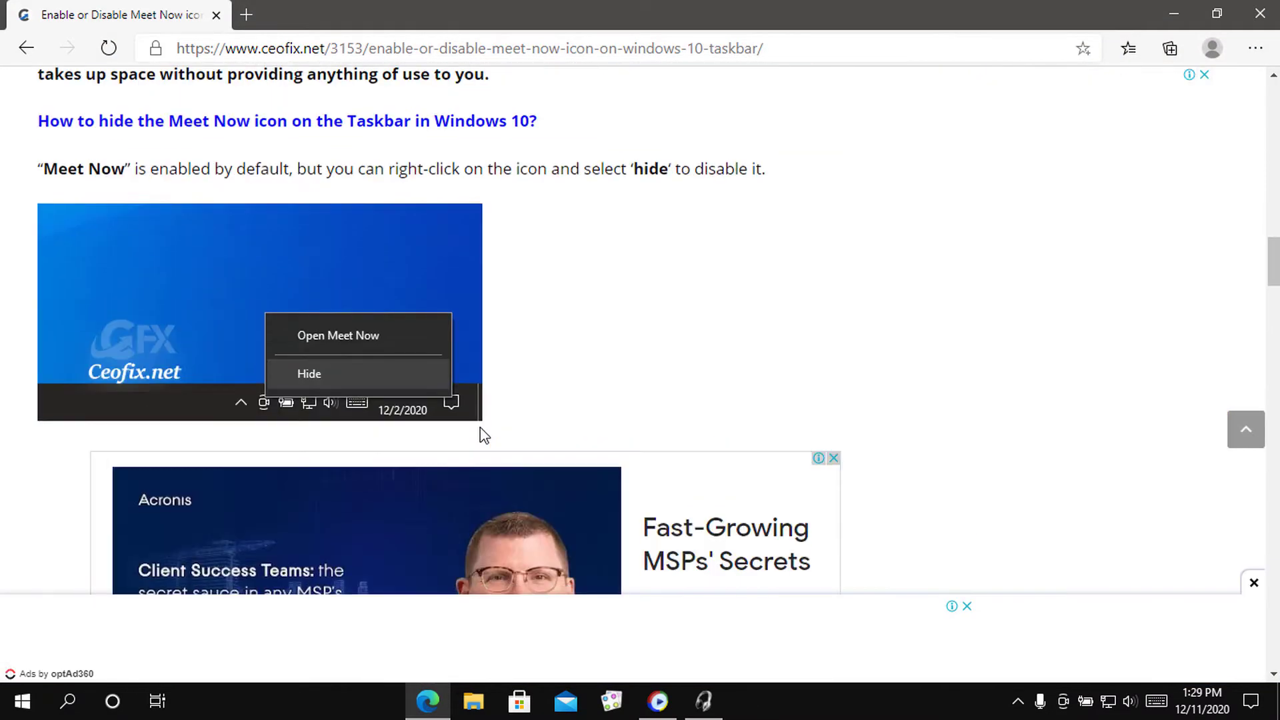
pyautogui.scroll(-10, 480, 427)
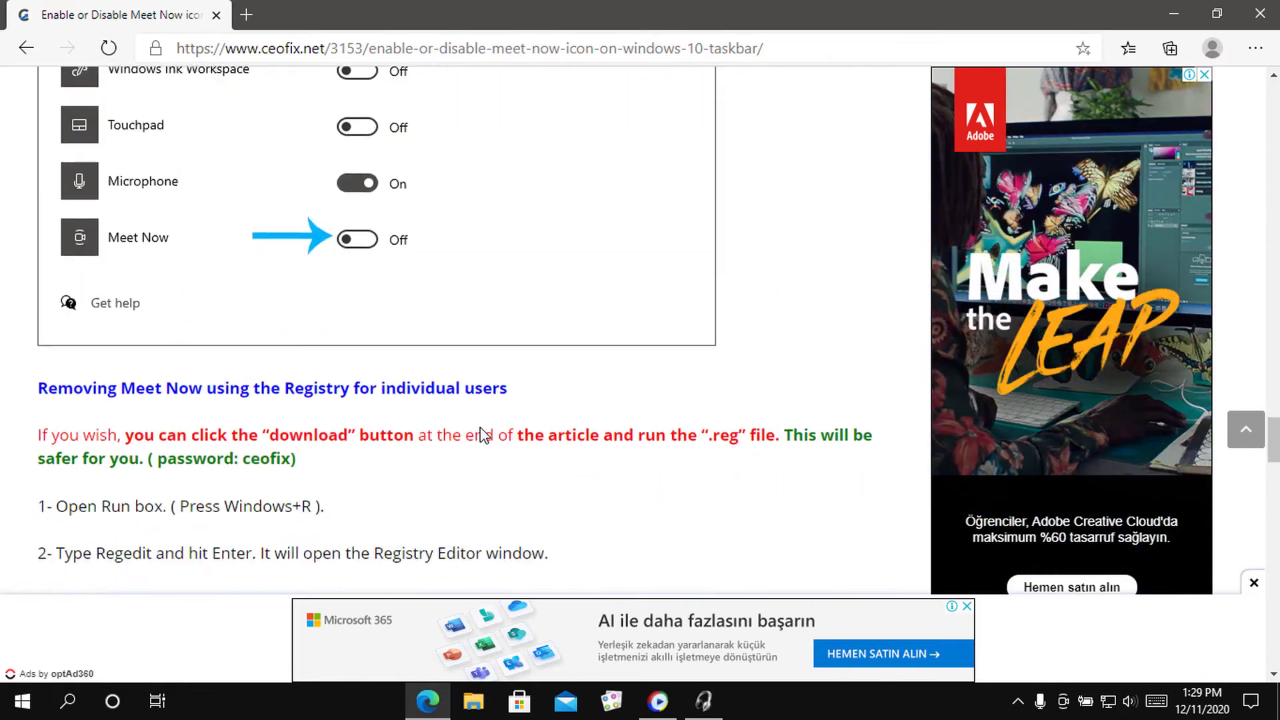
pyautogui.scroll(-20, 560, 395)
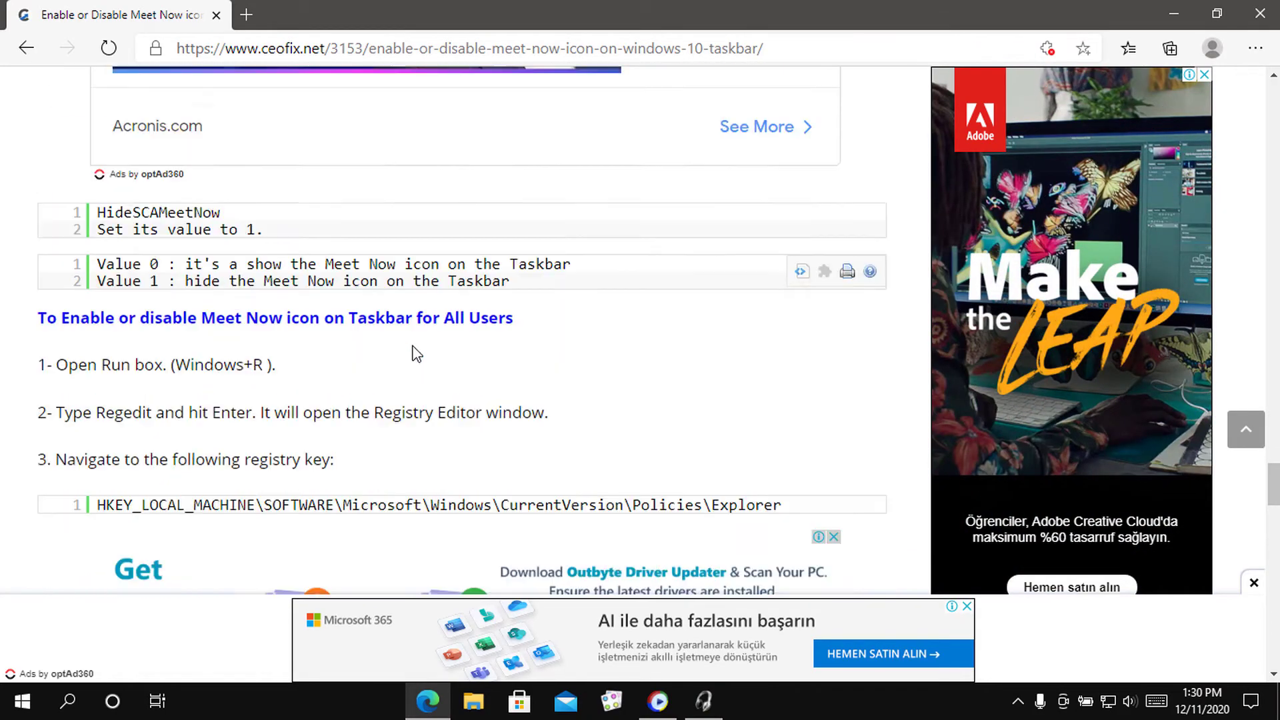
pyautogui.click(143, 505)
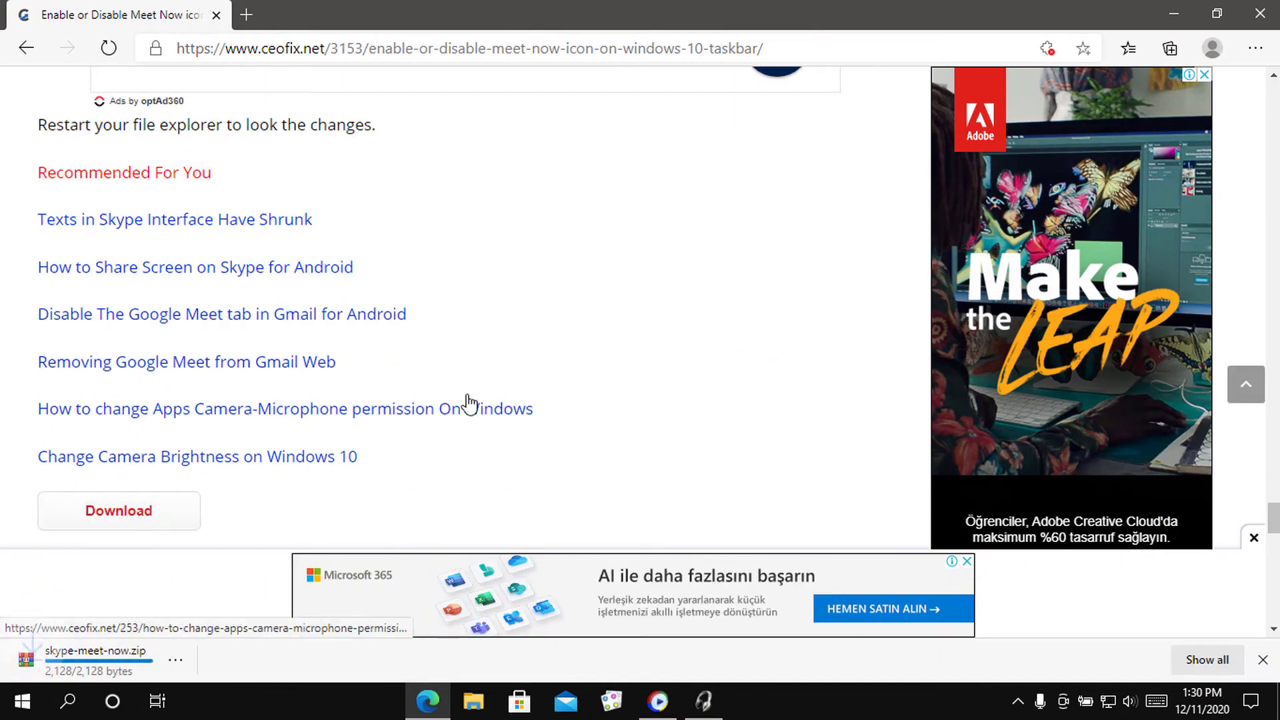
# Step: Show the desktop, move the downloaded zip into view, and start extracting it there
pyautogui.press('super+d')
pyautogui.moveTo(53, 499); pyautogui.dragTo(195, 210)
pyautogui.rightClick(194, 210)
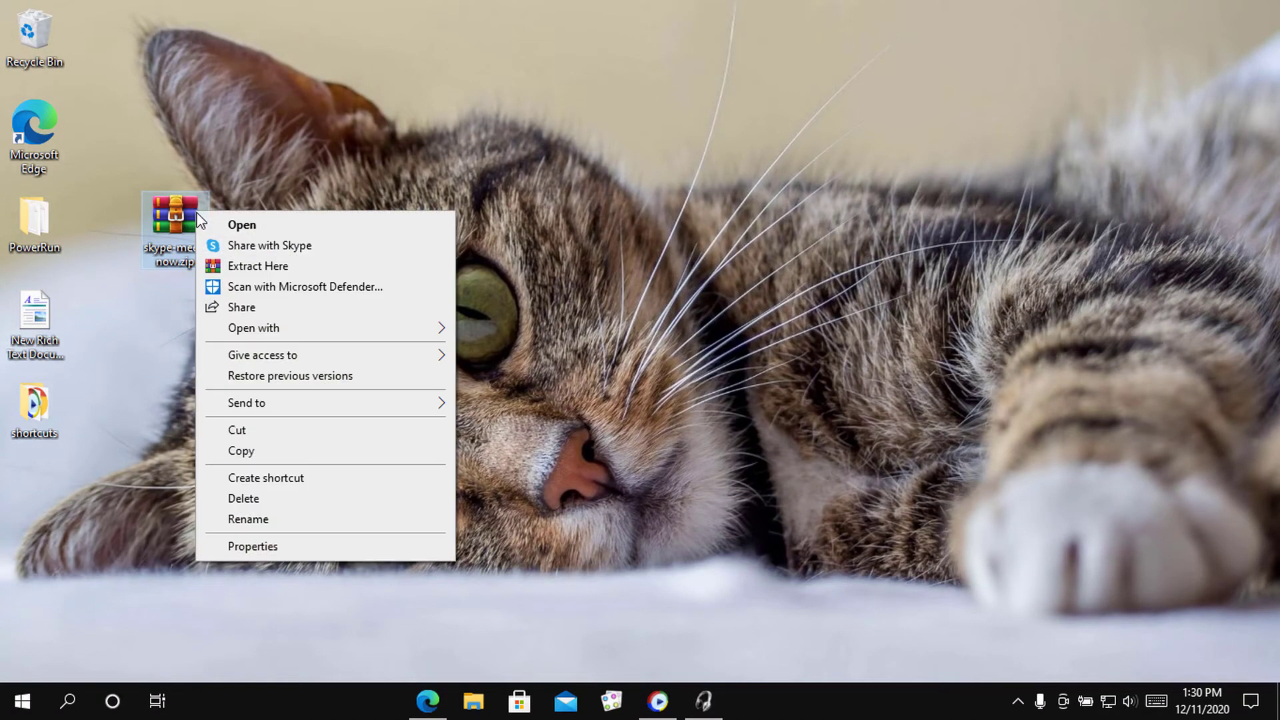
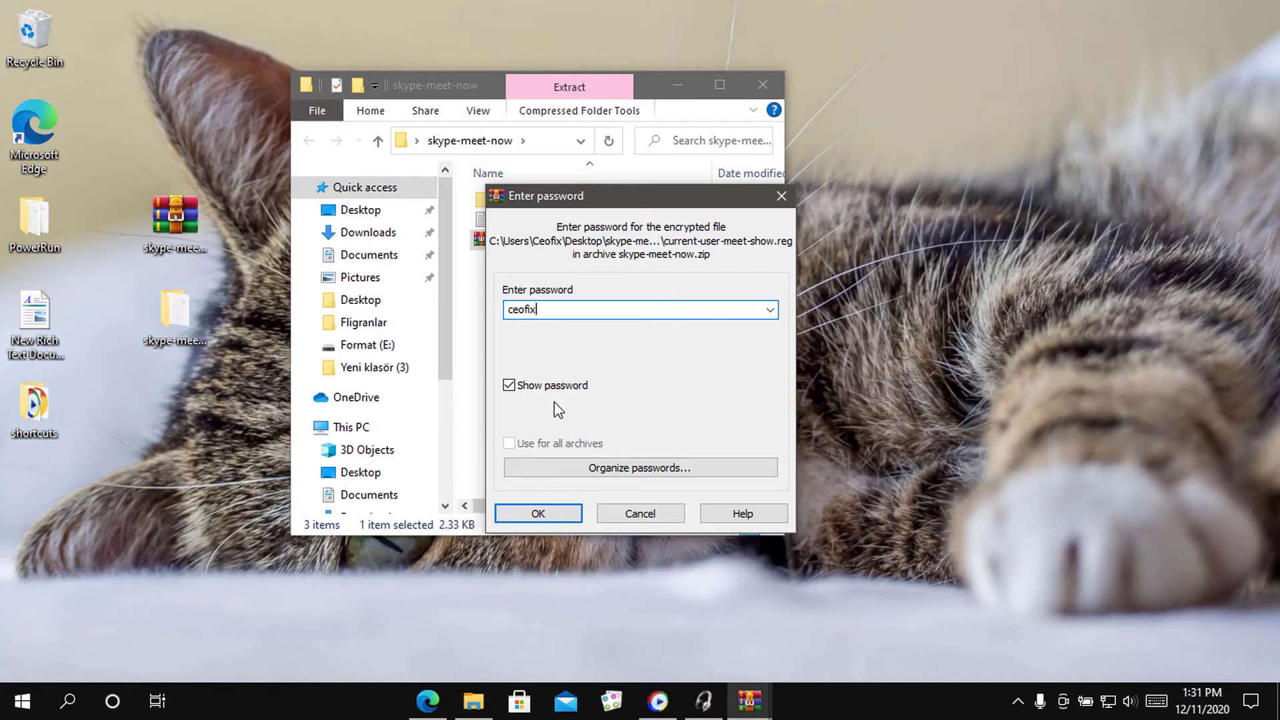
# Step: Extract the password-protected archive and open the all-users folder
pyautogui.press('Return')
pyautogui.click(548, 226)
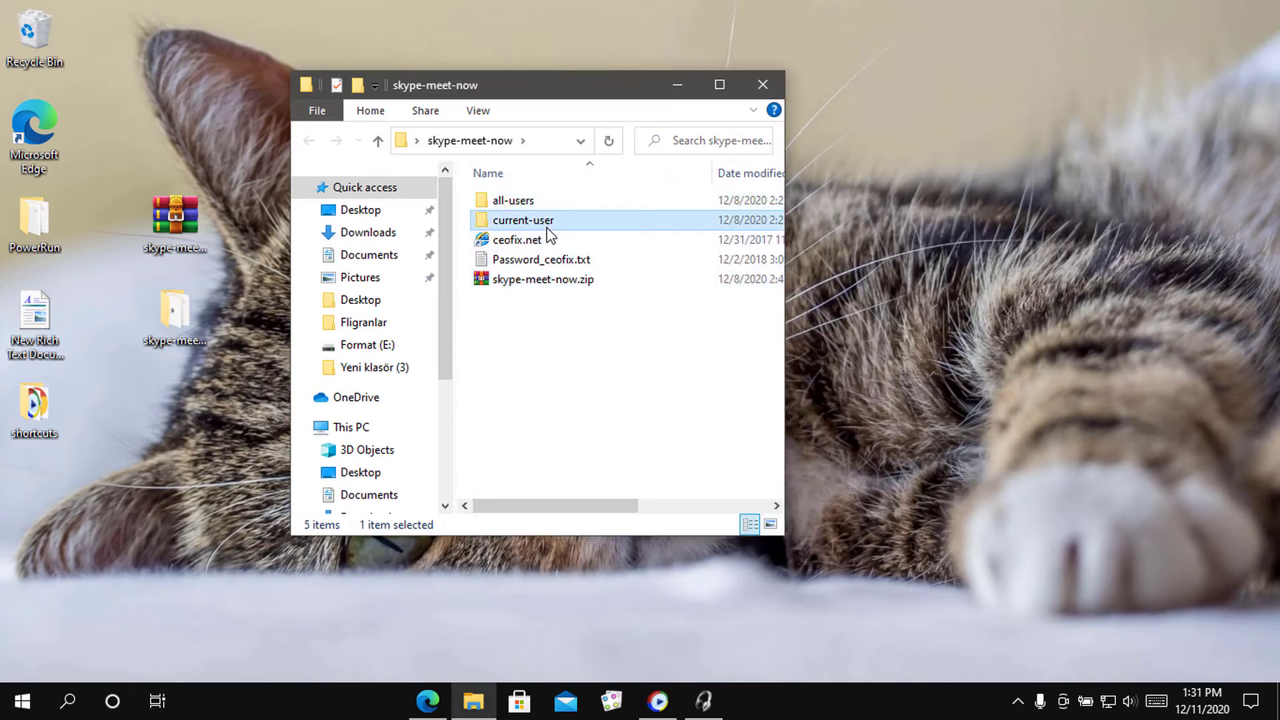
pyautogui.doubleClick(548, 201)
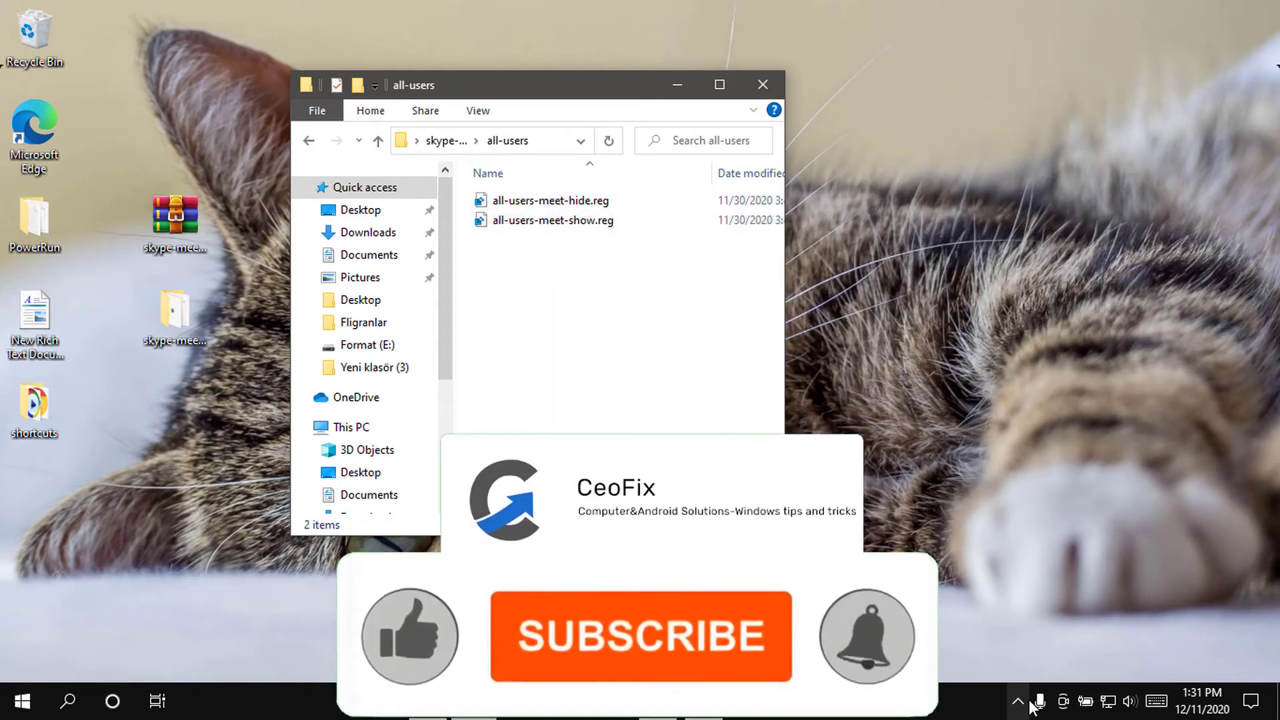
# Step: Merge all-users-meet-hide.reg into the registry and confirm the success message
pyautogui.doubleClick(545, 210)
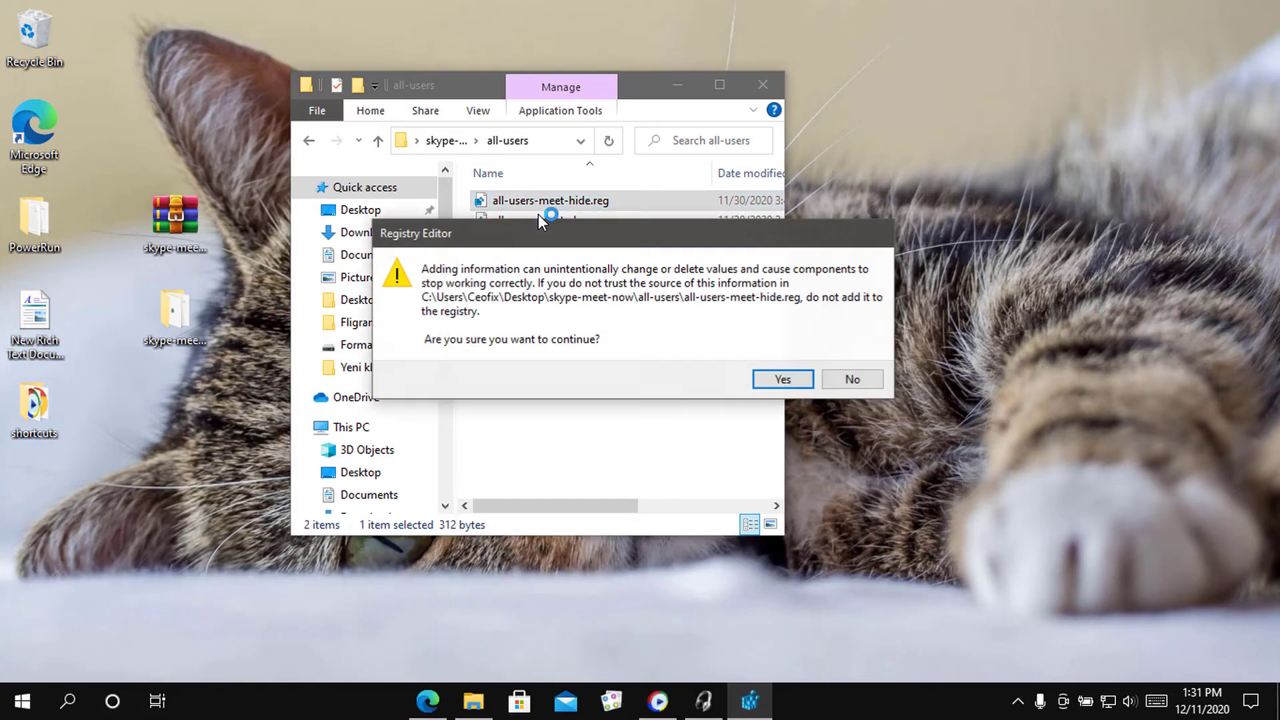
pyautogui.click(774, 377)
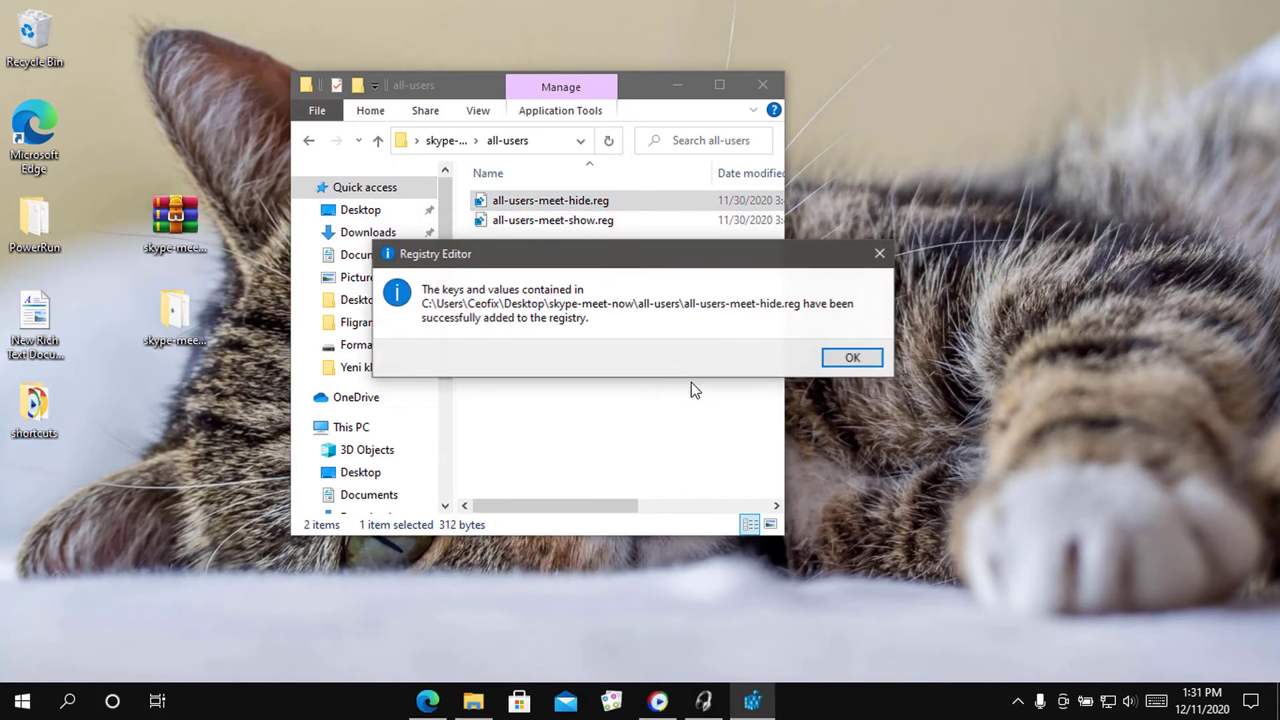
pyautogui.click(833, 370)
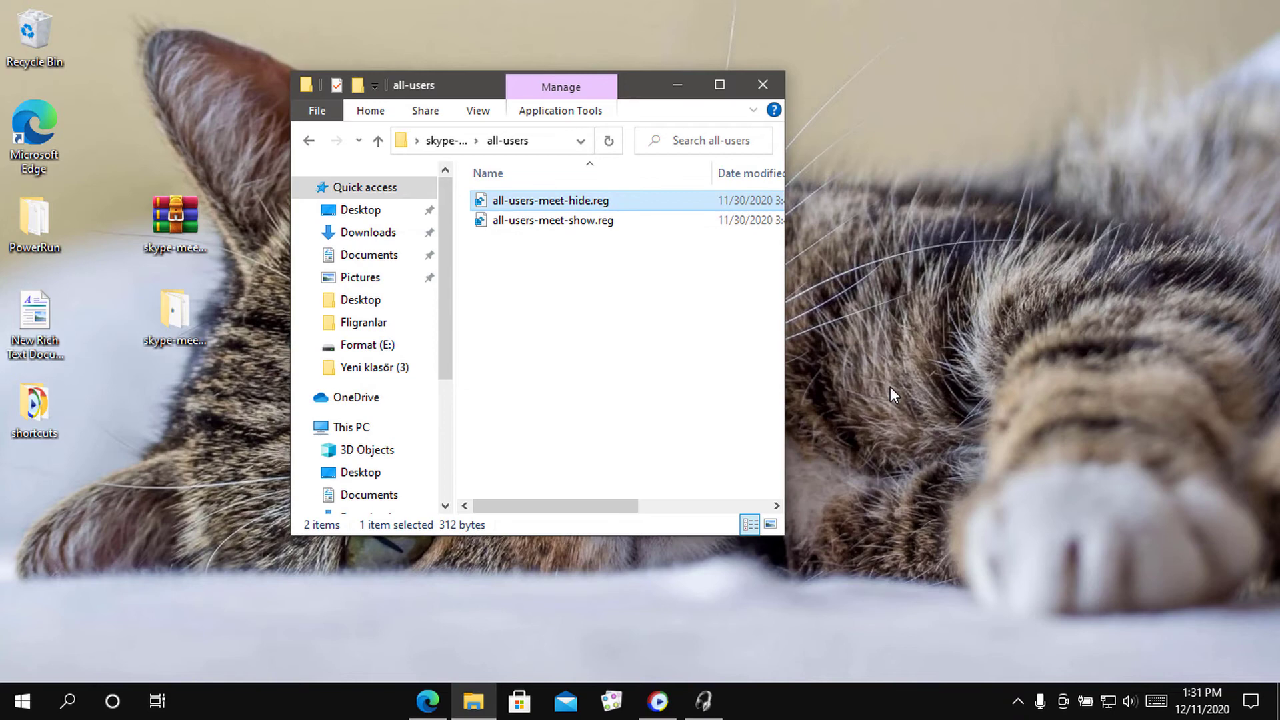
# Step: Restart Windows Explorer from the desktop's Tools menu to apply the hide setting
pyautogui.rightClick(1074, 173)
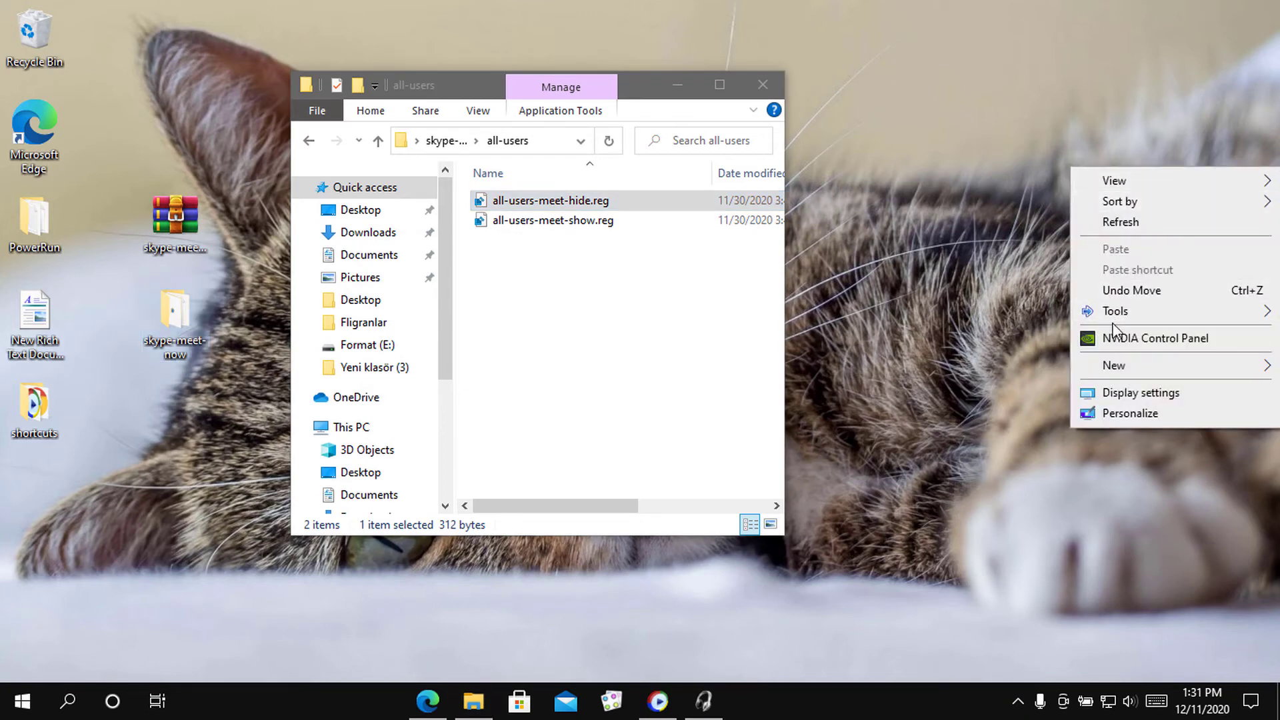
pyautogui.moveTo(1110, 312)
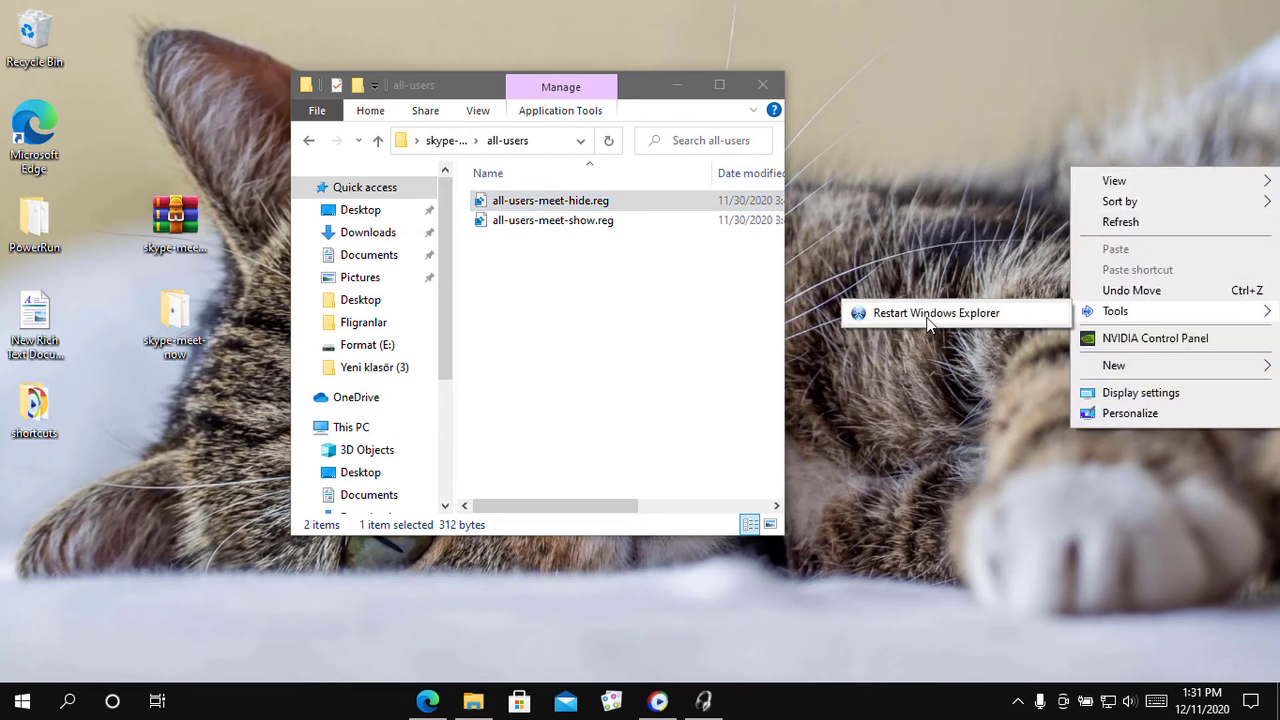
pyautogui.click(931, 319)
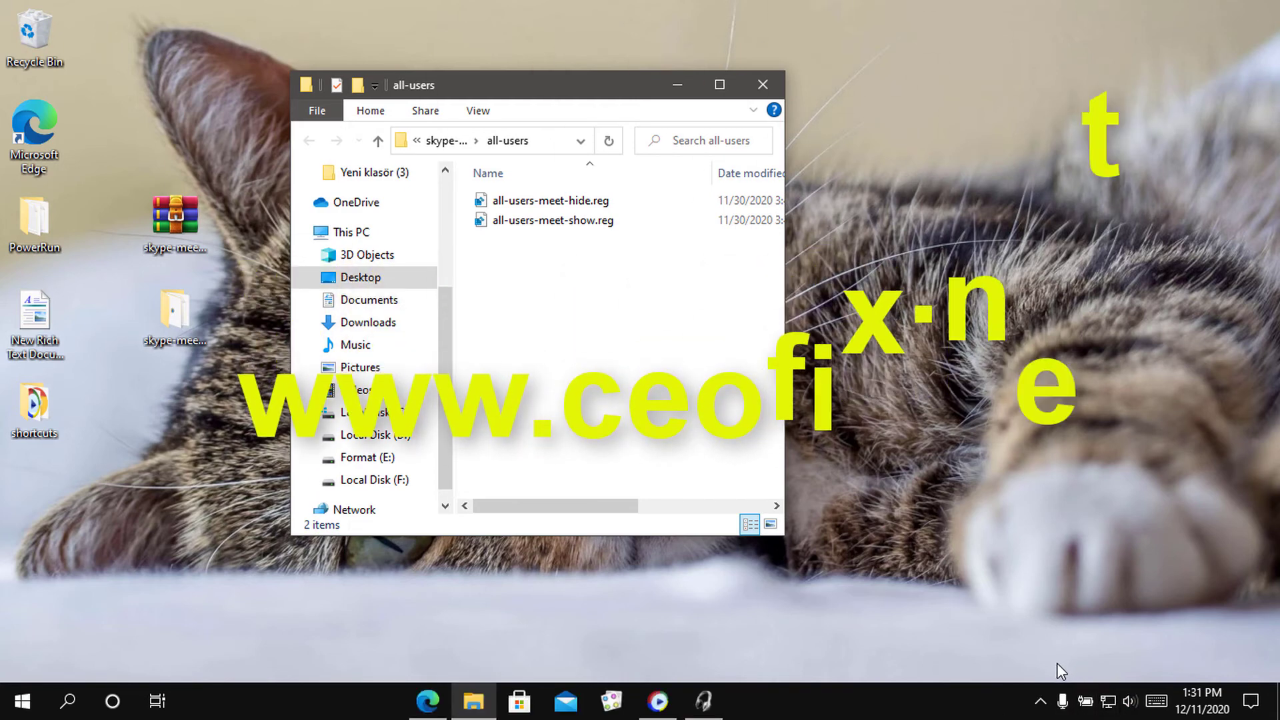
# Step: Merge all-users-meet-show.reg into the registry and confirm the success message
pyautogui.click(570, 226)
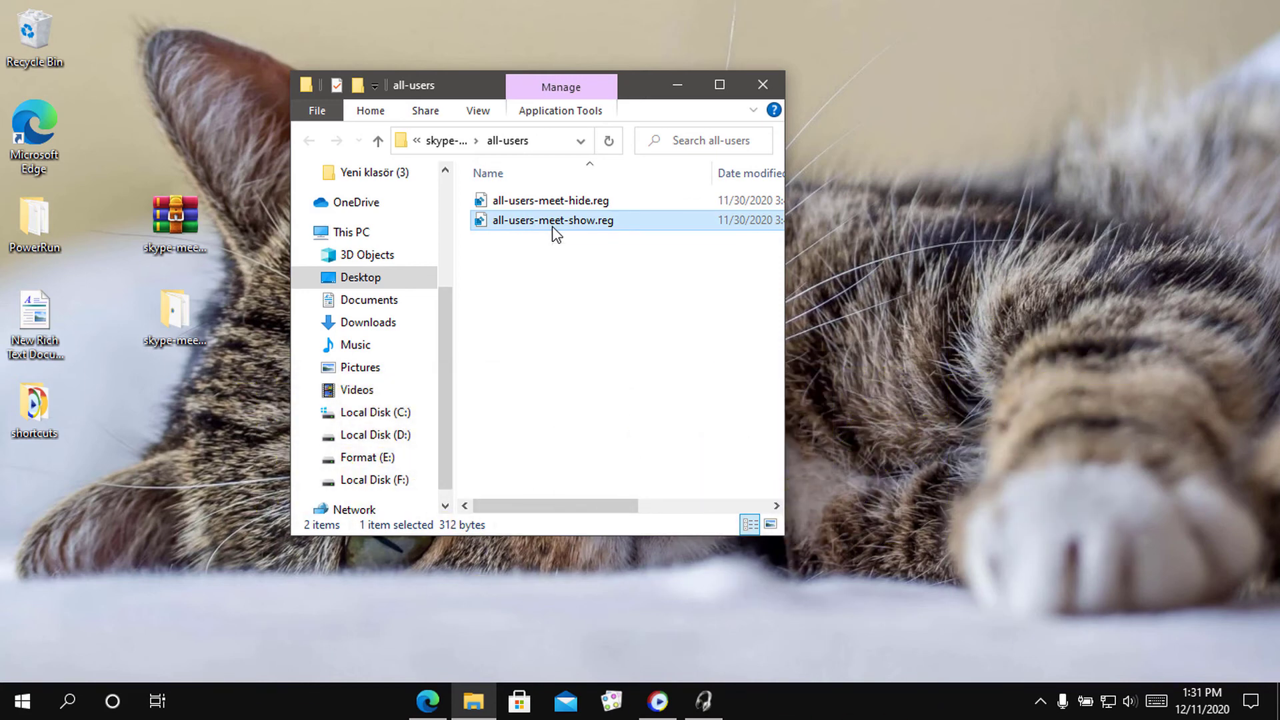
pyautogui.doubleClick(552, 226)
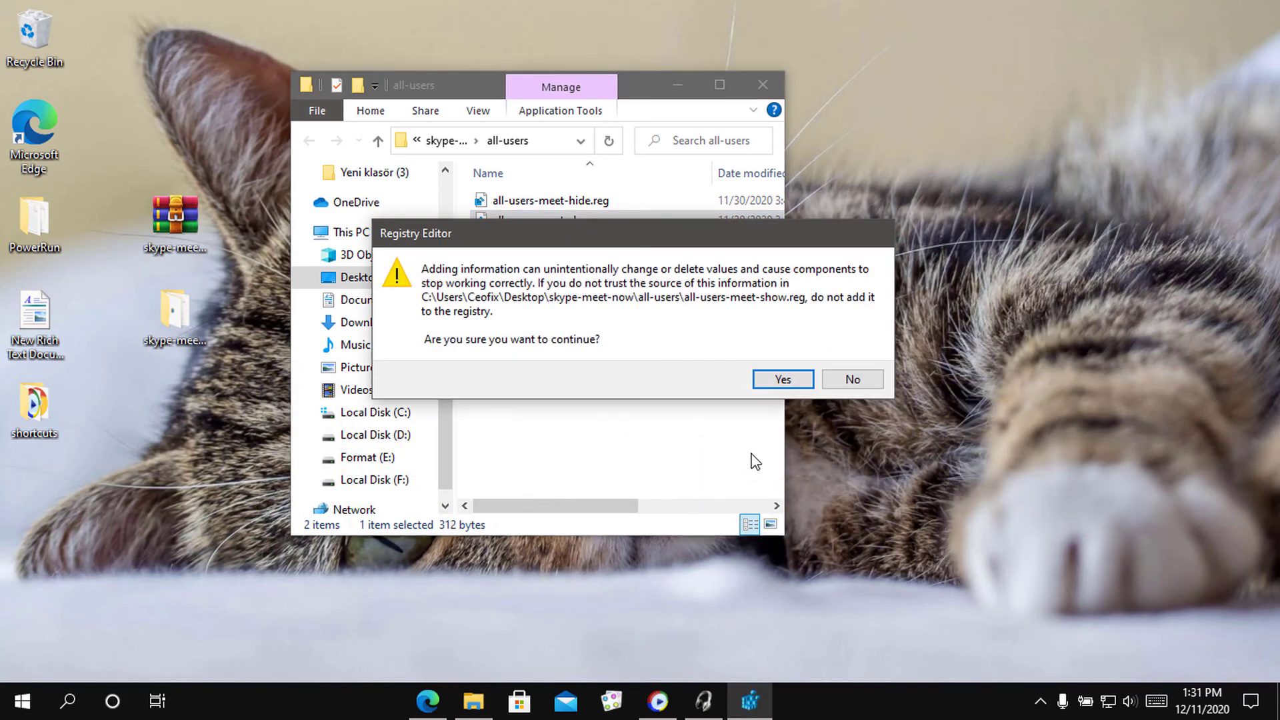
pyautogui.click(776, 384)
pyautogui.click(852, 358)
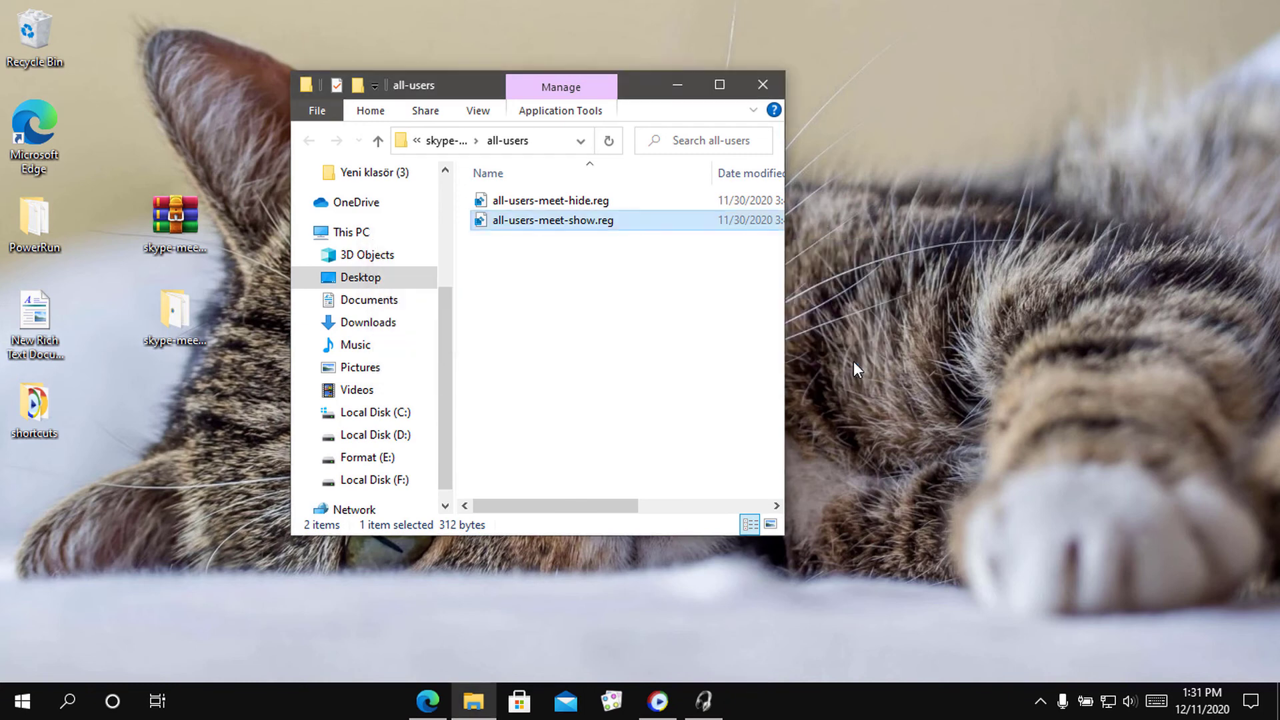
# Step: Restart Windows Explorer to apply the show setting and close the all-users folder window
pyautogui.rightClick(1137, 115)
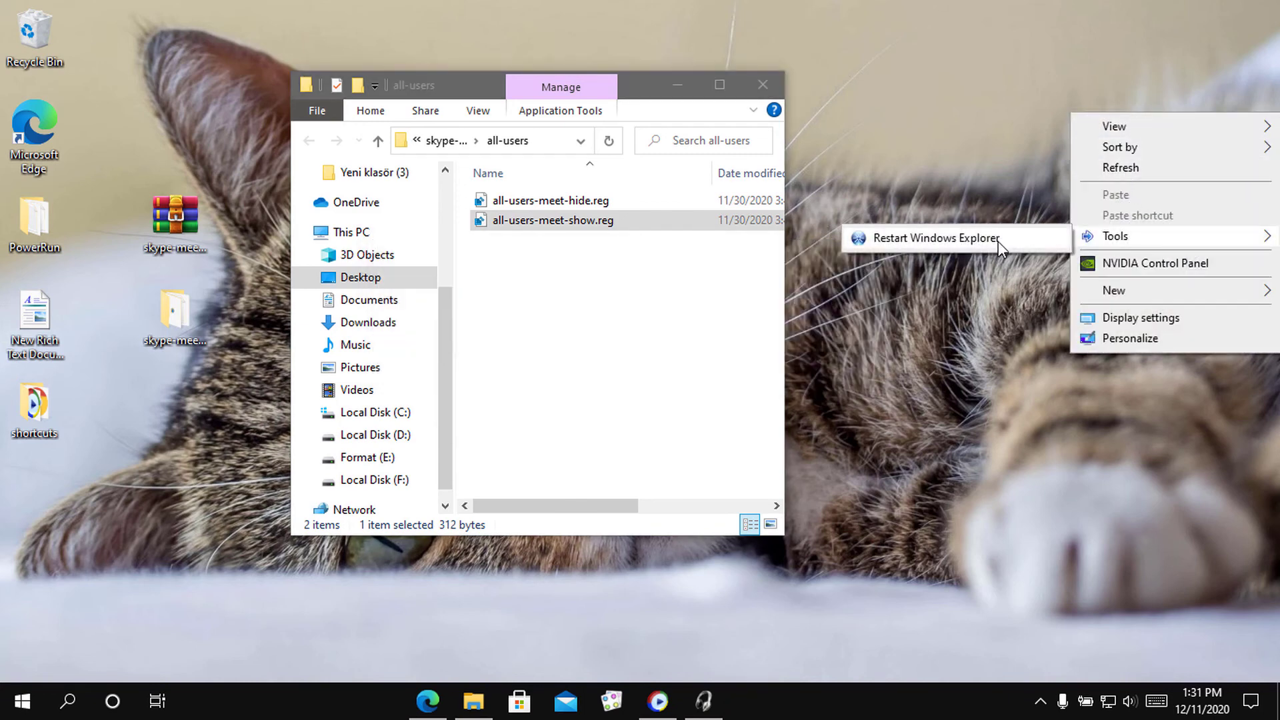
pyautogui.click(950, 240)
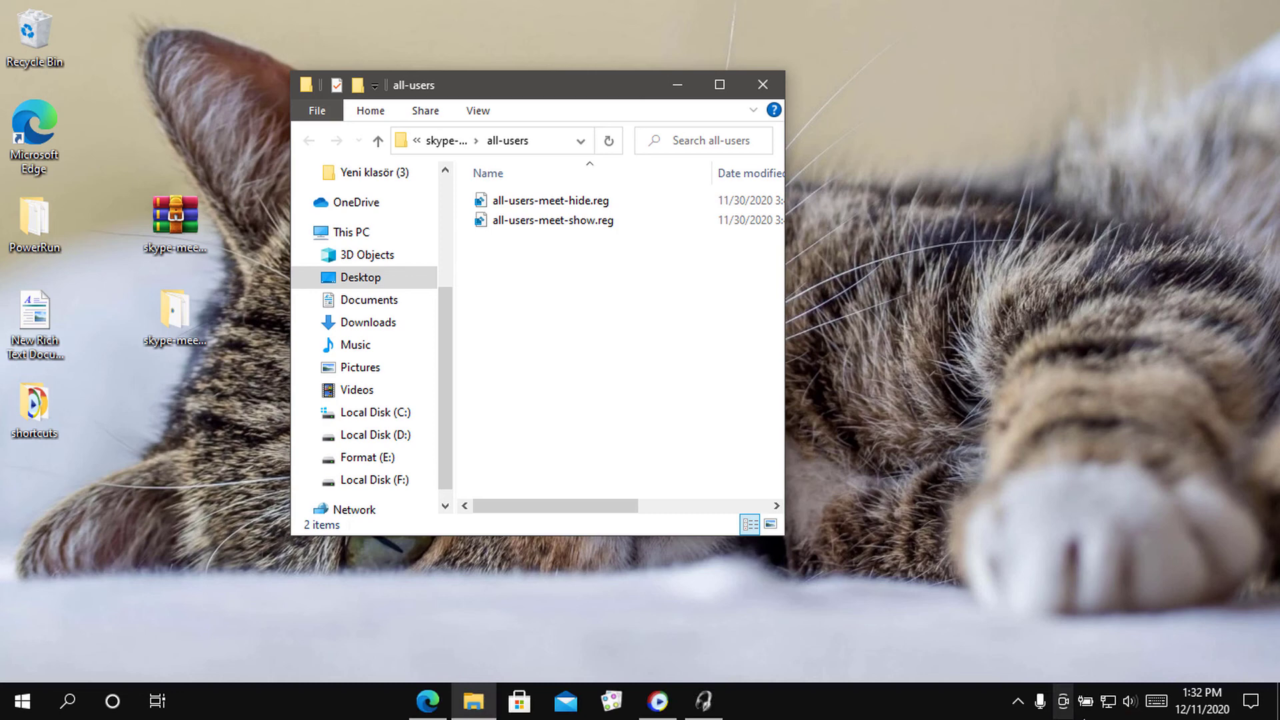
pyautogui.click(760, 87)
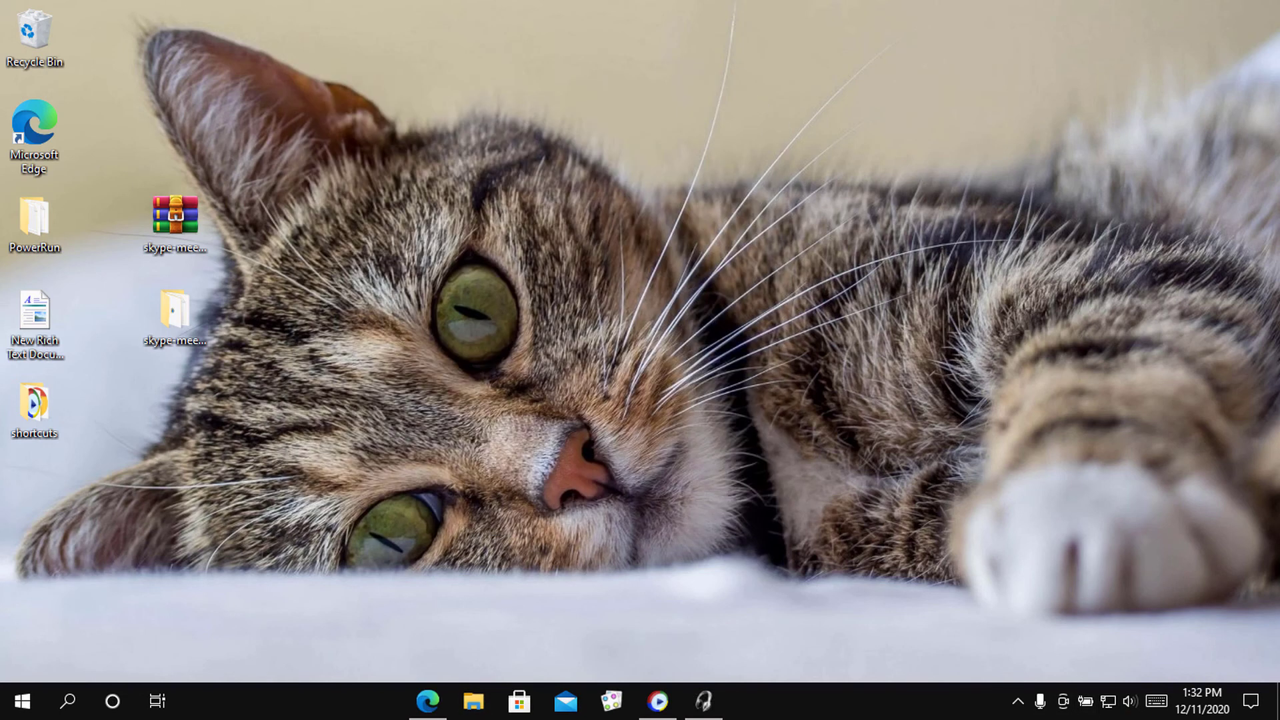